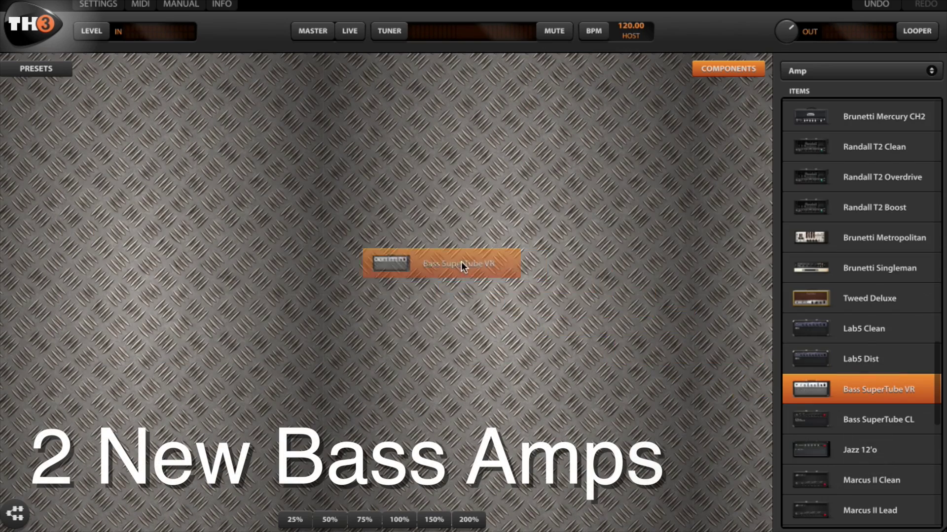
Step: Add the Bass SuperTube VR amp, 4x10 Bass Ashes cabinet and Harmonizer to the rig
drag(469, 262, 453, 262)
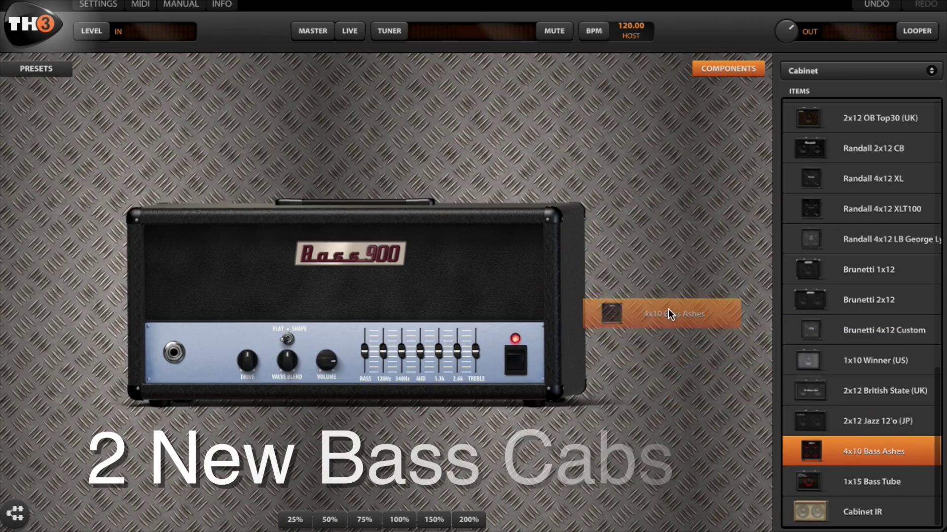
drag(668, 313, 667, 313)
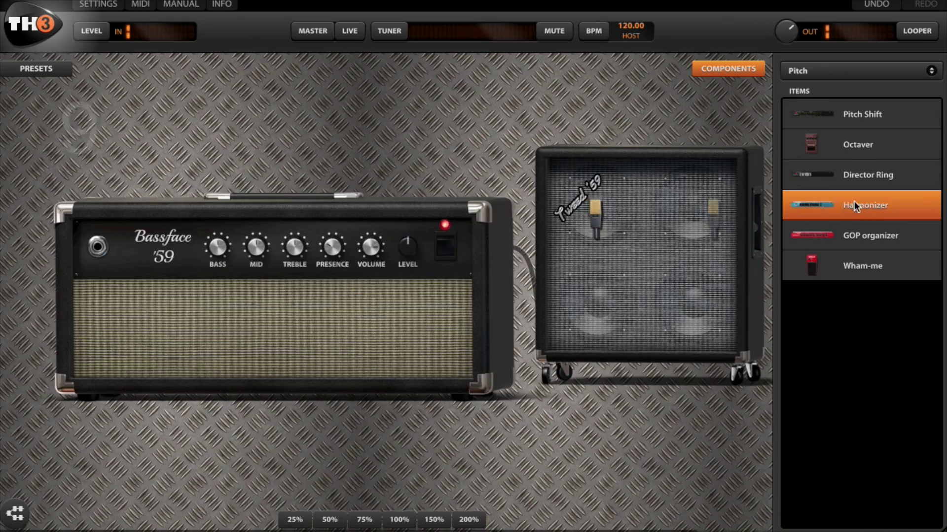
drag(865, 206, 35, 315)
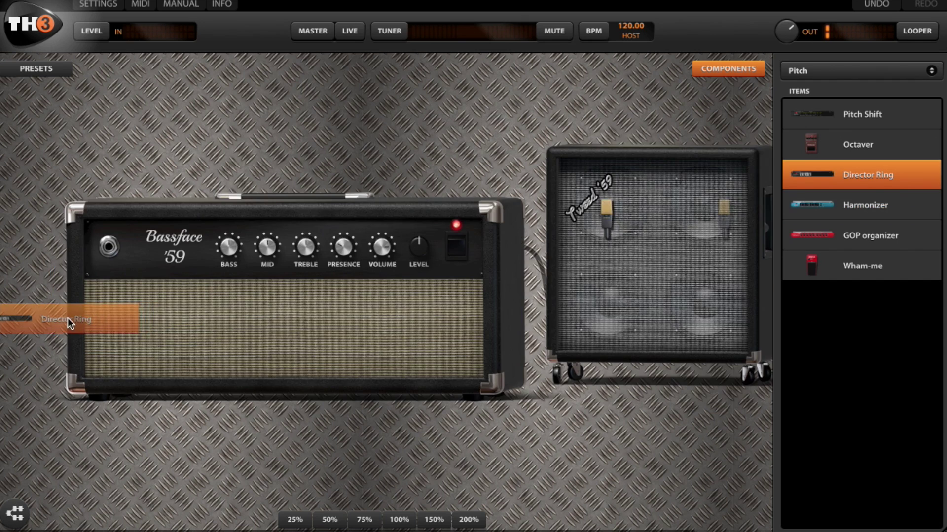
Step: Add Director Ring, Quiet noise reduction, Burning Box and Brunetti Vanilla pedals to the rig
drag(67, 317, 69, 315)
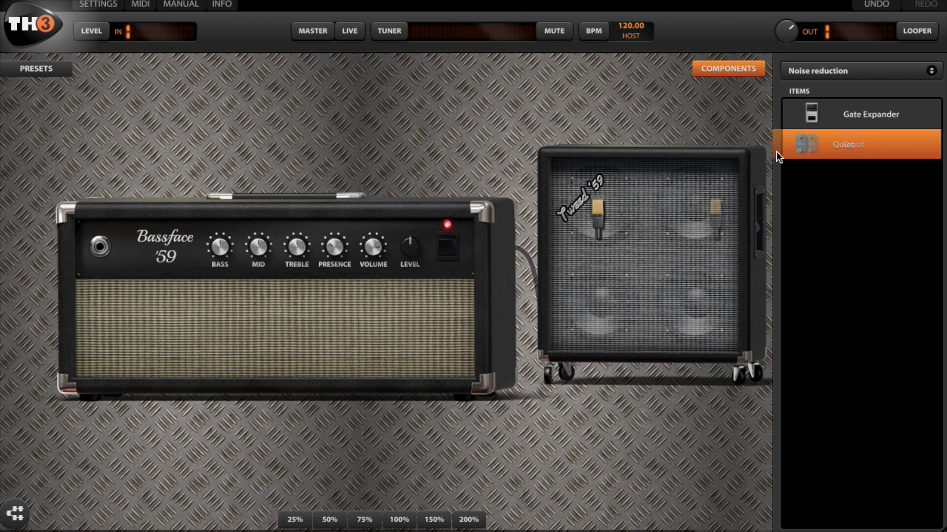
drag(854, 144, 34, 311)
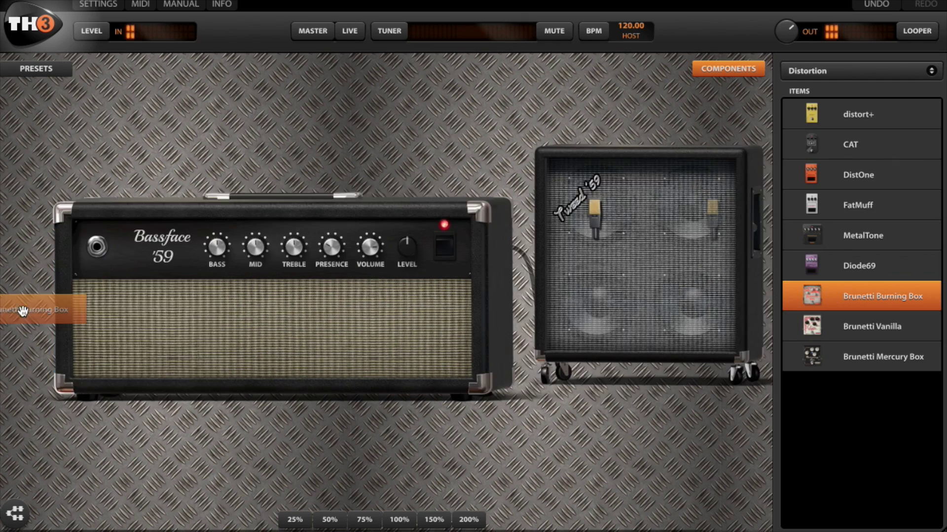
drag(22, 311, 24, 310)
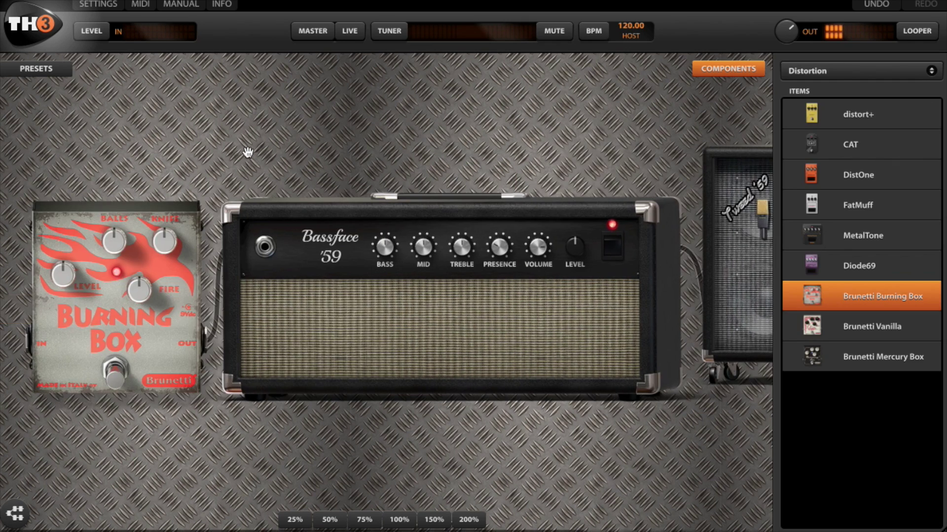
drag(874, 235, 74, 277)
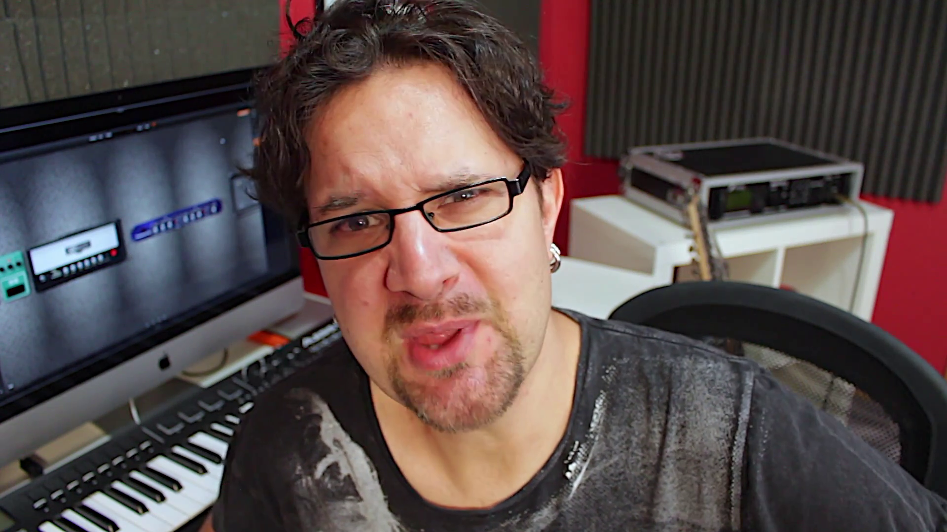
Step: Place the GOP organizer in front of the amp and raise its -2 Oct level to 0.863
drag(870, 236, 69, 214)
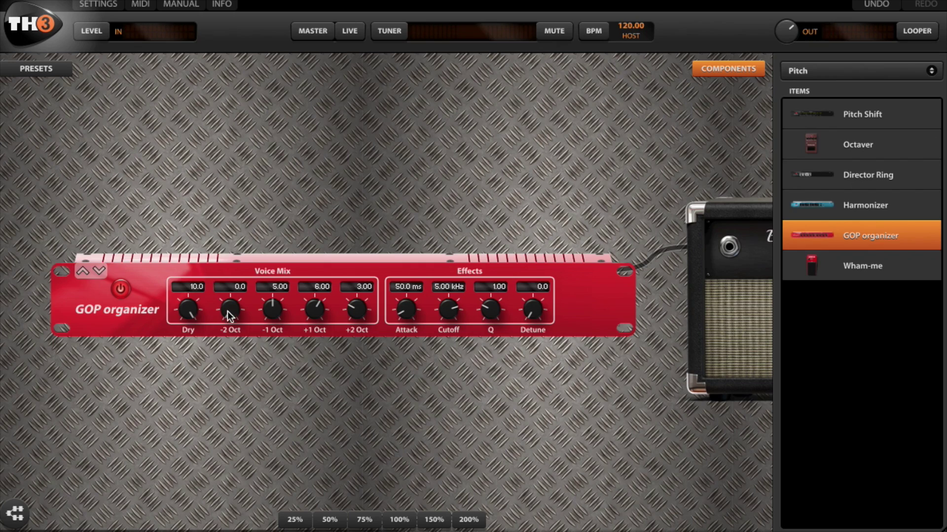
drag(228, 312, 228, 307)
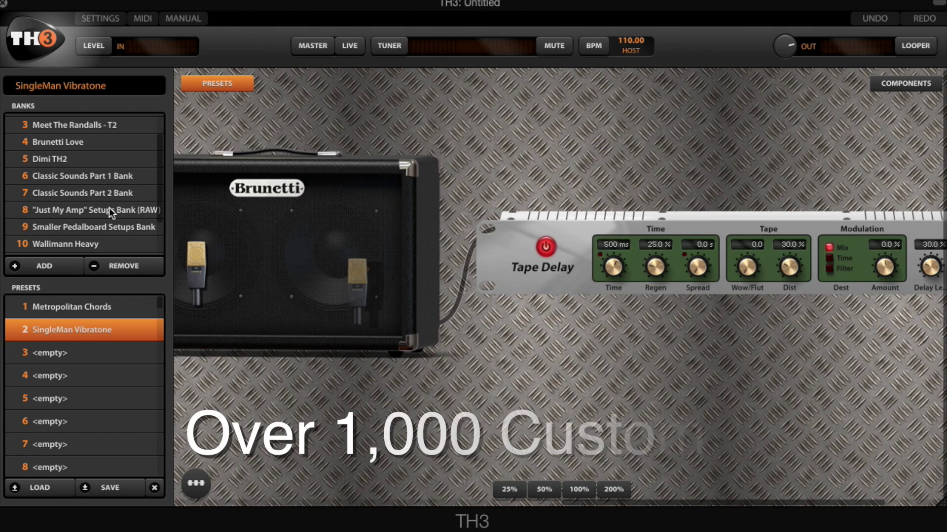
Step: Show bank 8's presets, scroll the preset list, and pan the rig to reveal the D-Delay pedal
click(109, 208)
scroll(100, 348, down, 3)
scroll(99, 348, down, 5)
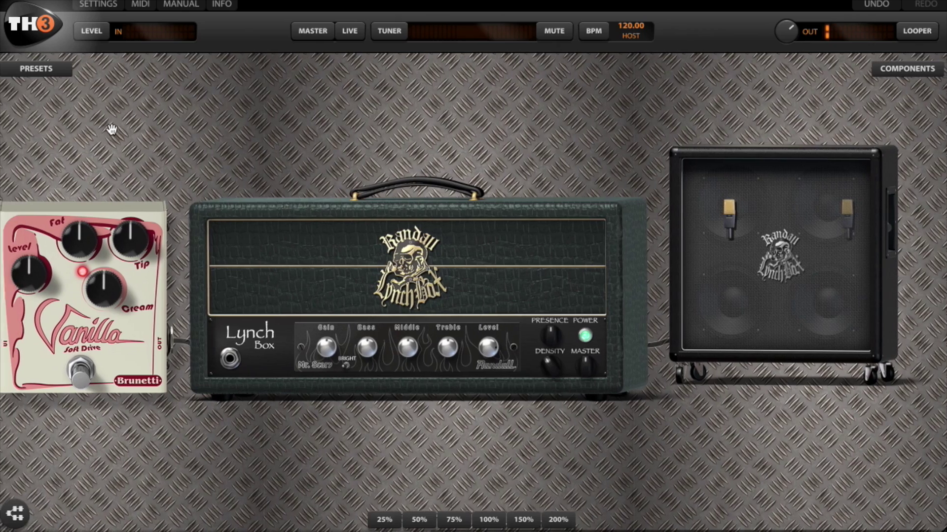
drag(110, 129, 508, 139)
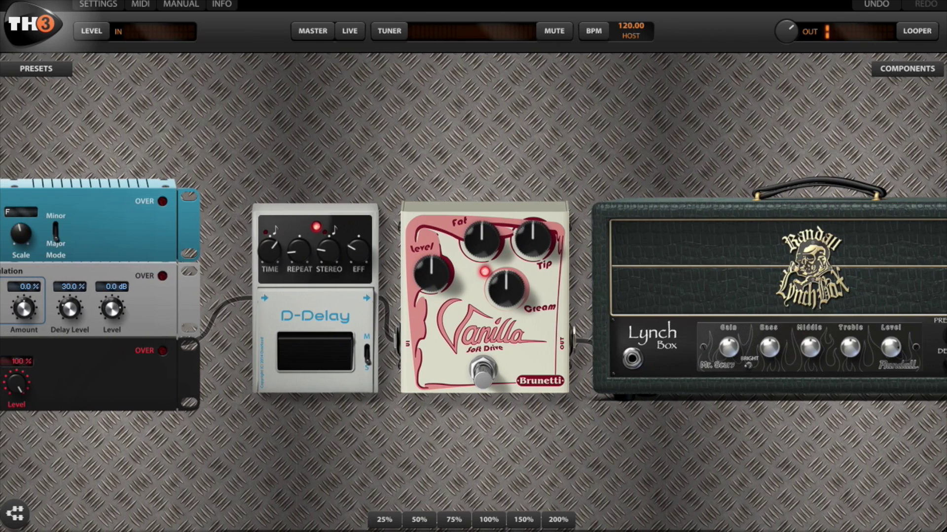
Step: Zoom the rig view to 150% and back to 100%, panning to show the whole rack unit
click(528, 524)
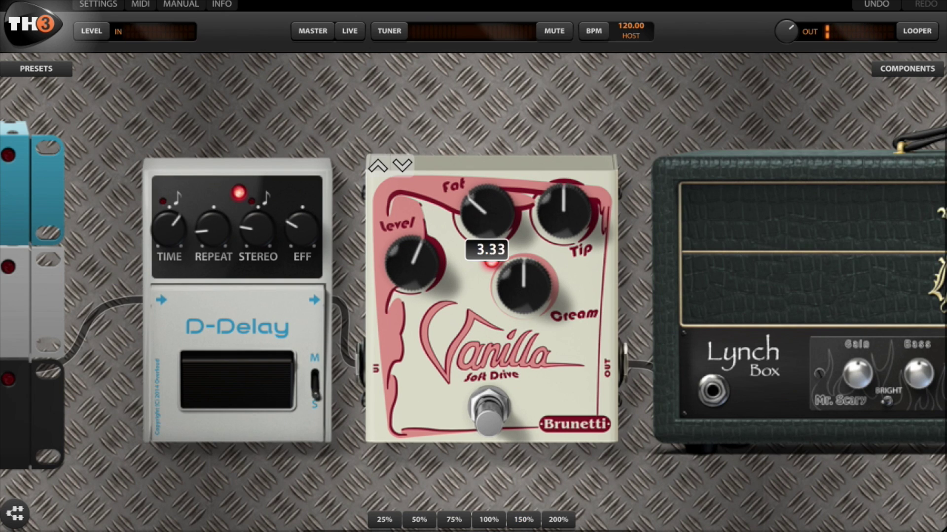
click(488, 520)
drag(260, 469, 613, 470)
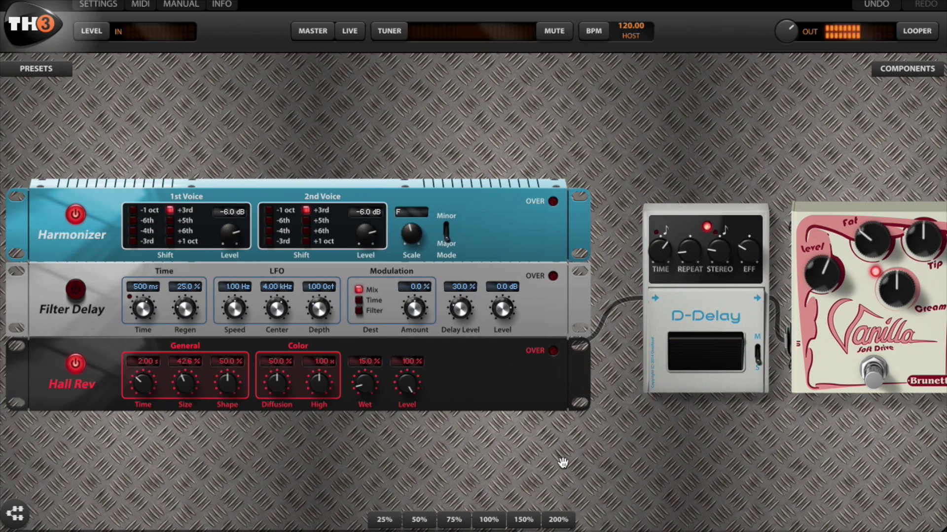
Step: Browse the components list, pan across the rig, and bring up the preset and bank manager
click(907, 69)
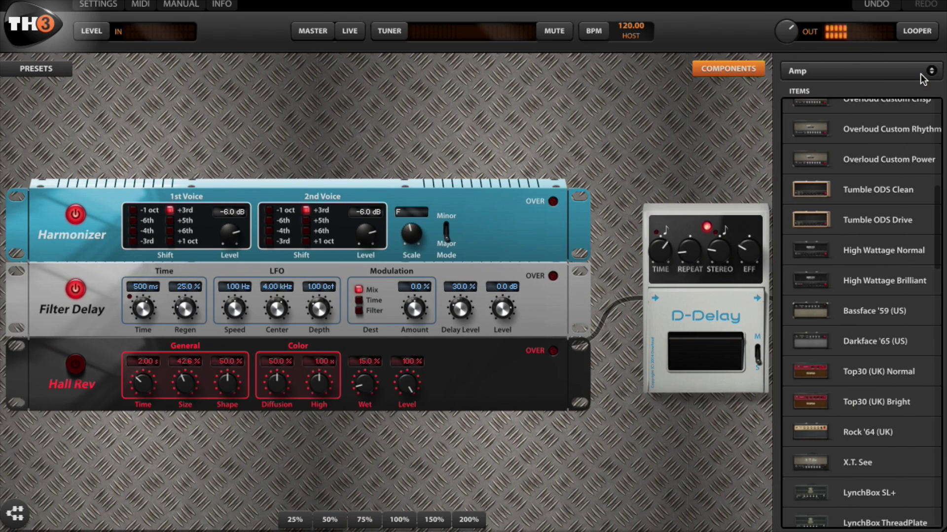
click(735, 68)
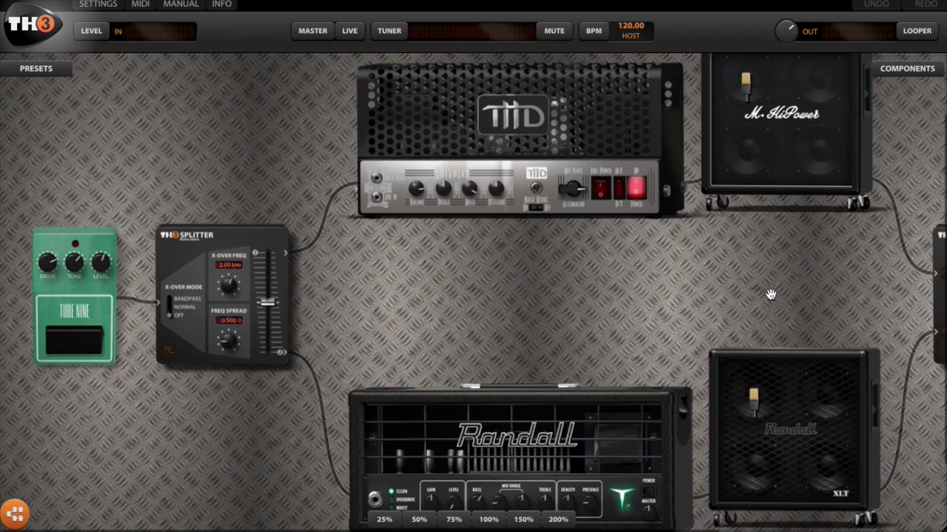
drag(769, 294, 596, 293)
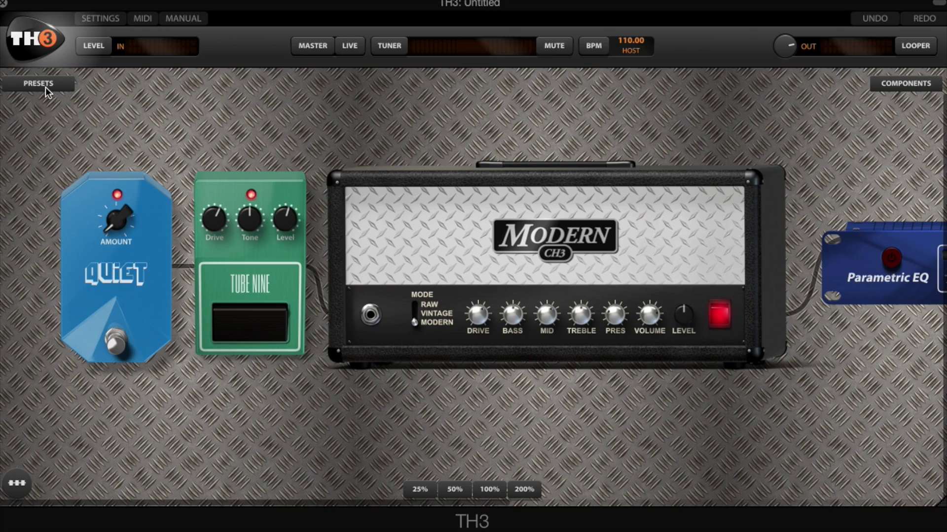
click(45, 86)
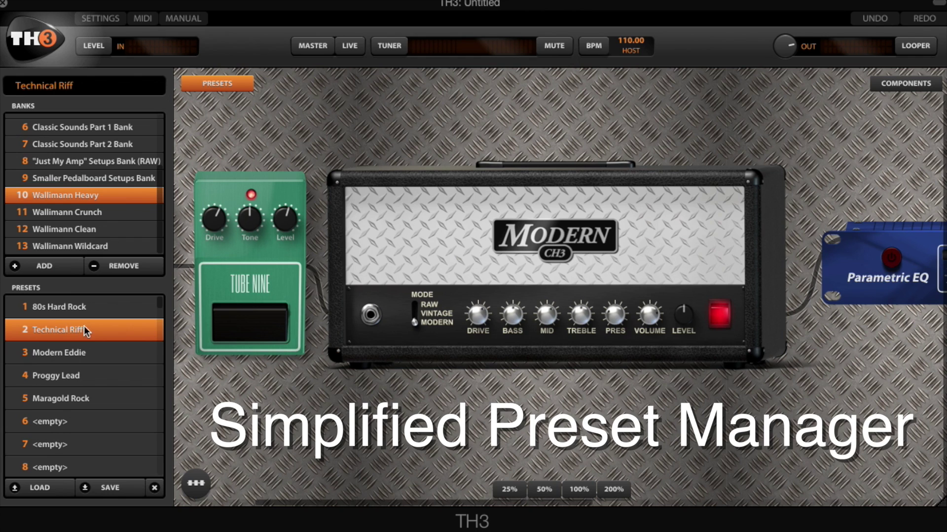
Step: Move Technical Riff below Modern Eddie and bring up MIDI options on a Wham Me control
drag(96, 330, 57, 325)
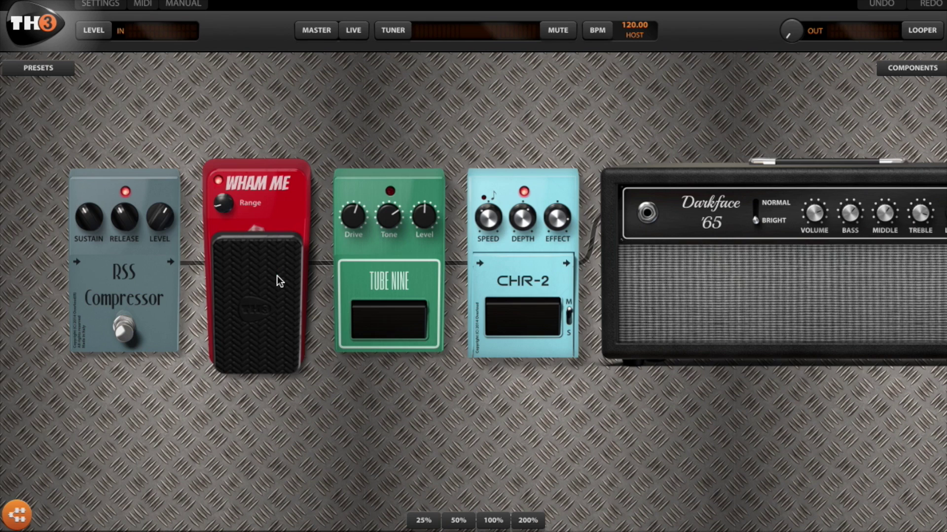
right_click(277, 275)
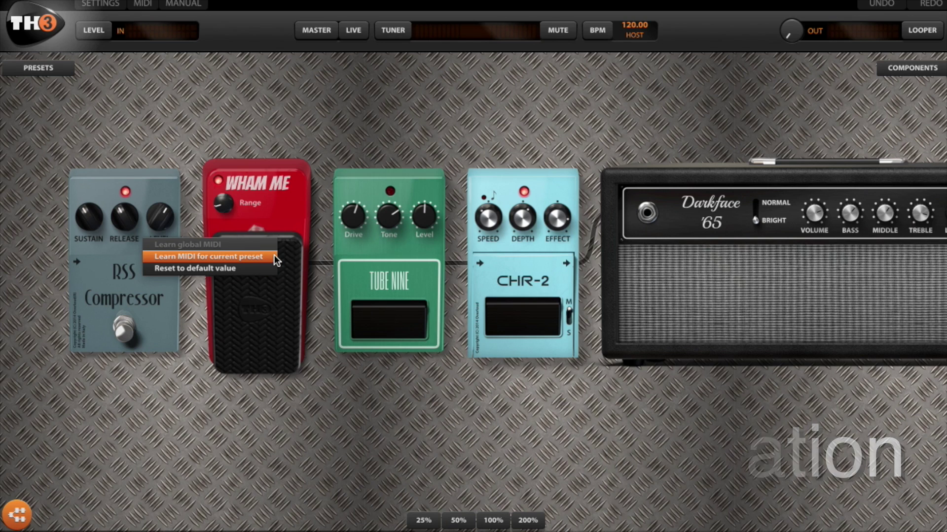
Step: Choose 'Learn MIDI for current preset' for the Wham Me control
click(274, 256)
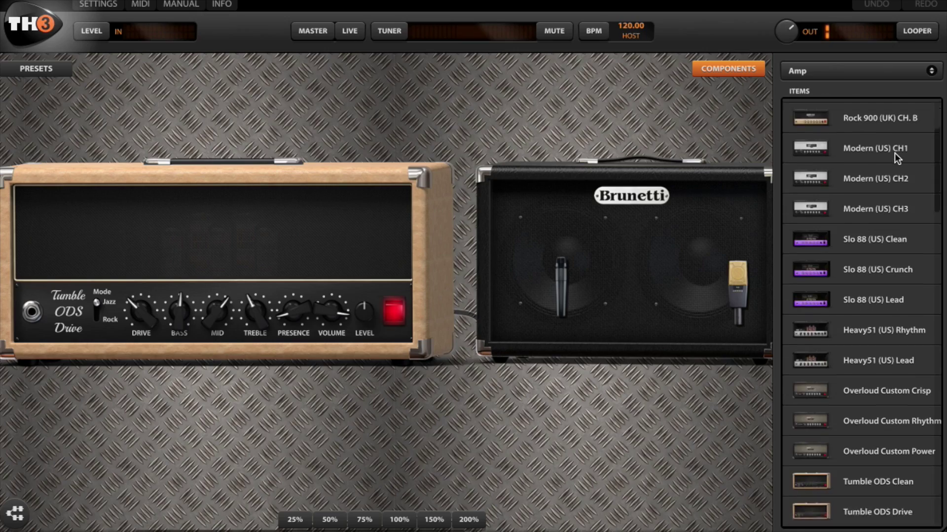
Step: Scroll through the Amp items list in the Components panel
scroll(895, 153, down, 3)
scroll(894, 152, down, 2)
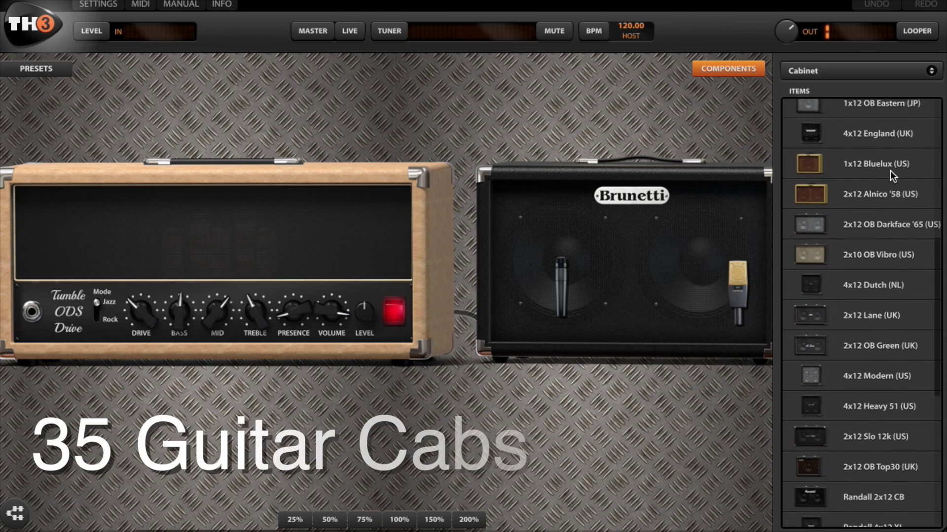
Step: Add the Ensemble chorus and Digital Phaser to the rig, then show the Brunetti 2x12 cabinet's mic settings
scroll(891, 174, down, 2)
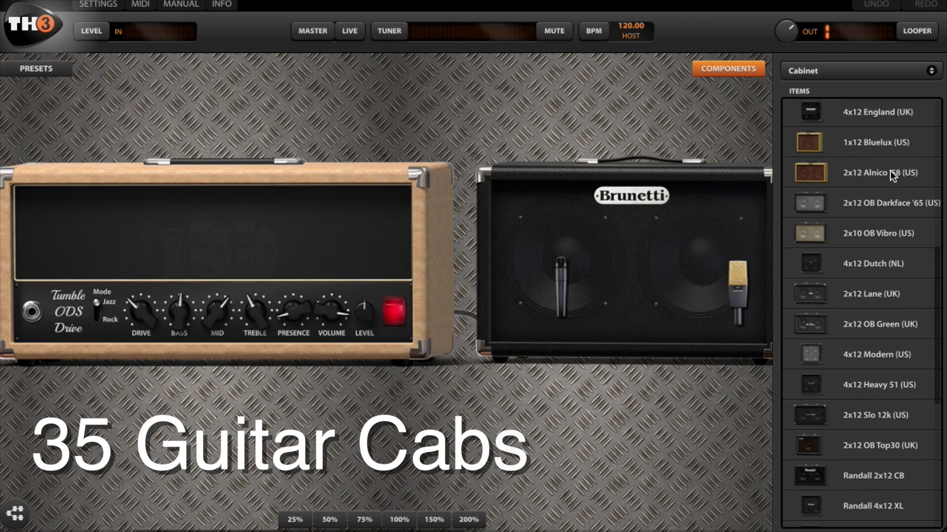
drag(861, 235, 213, 277)
drag(862, 114, 357, 270)
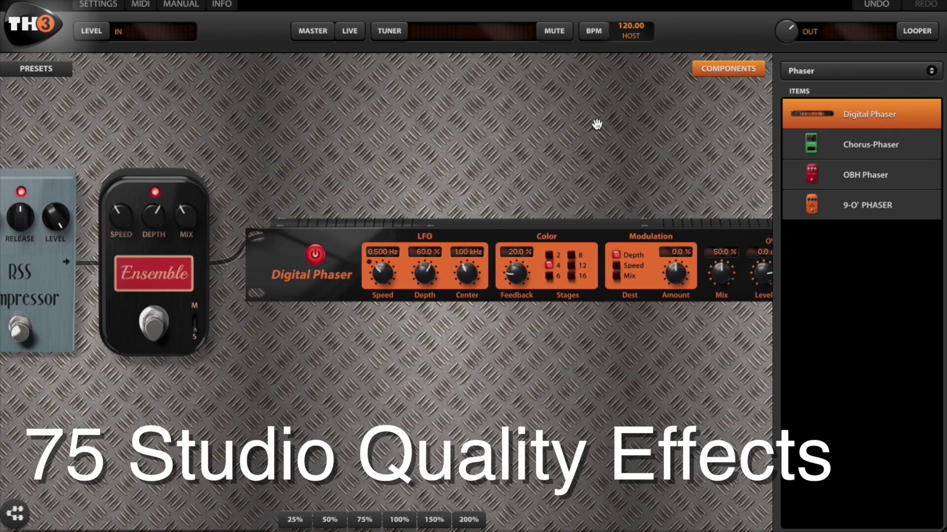
drag(597, 125, 501, 121)
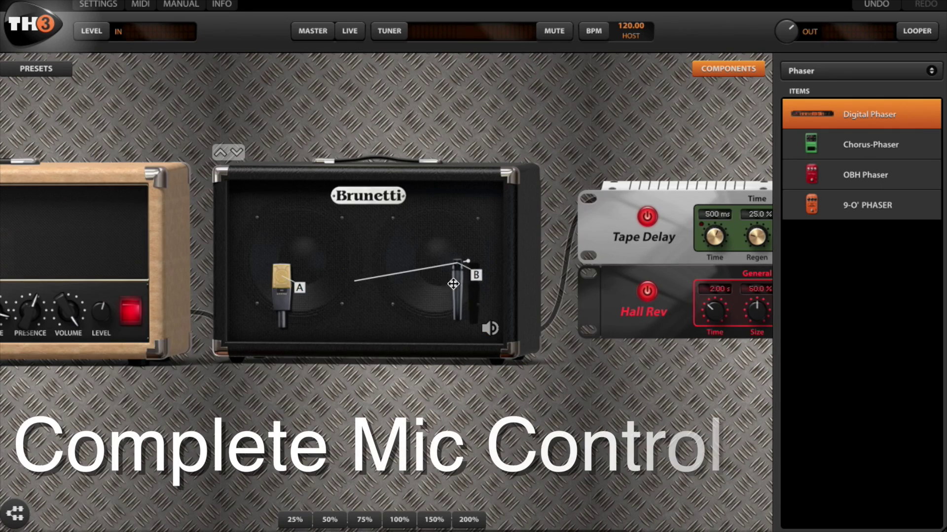
click(387, 238)
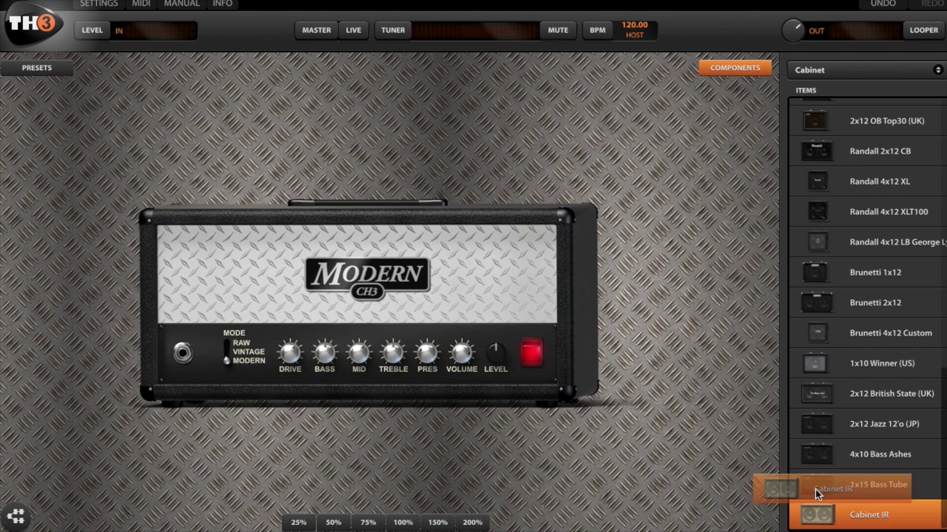
Step: Place a Cabinet IR beside the Modern amp and load Damien 212 6L6 57 edge45 grill into IR A
drag(815, 490, 681, 313)
drag(607, 457, 420, 452)
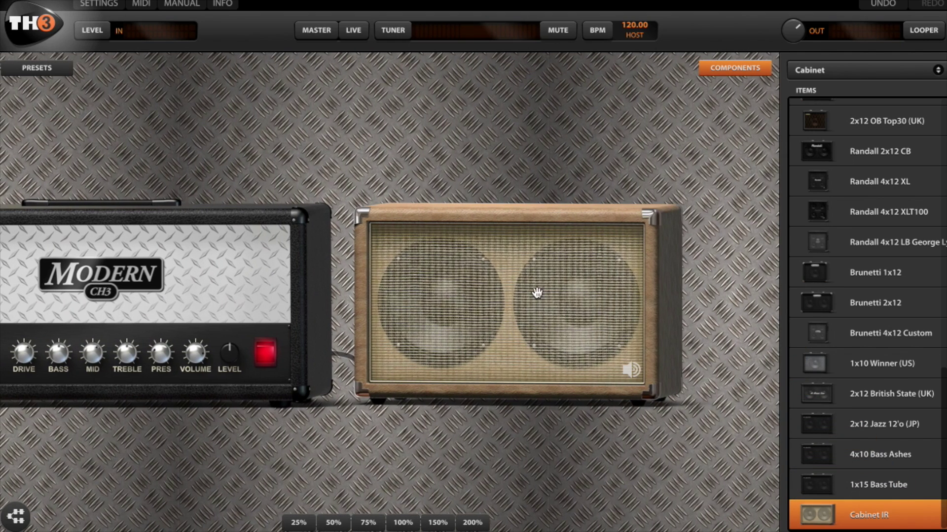
double_click(508, 260)
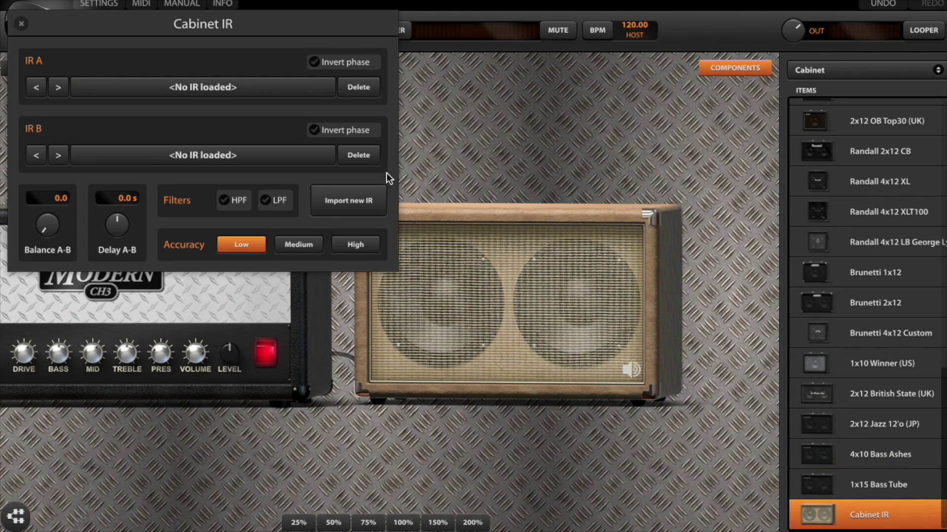
click(218, 88)
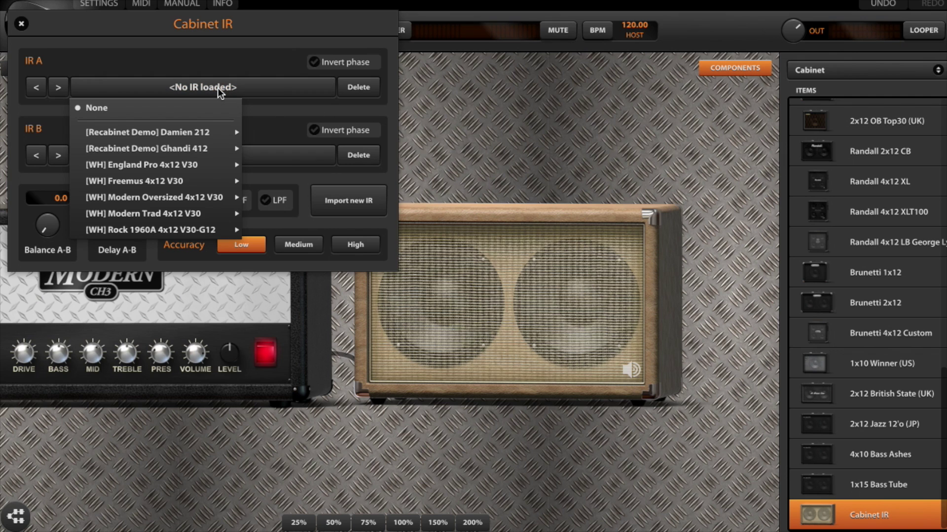
mouse_move(205, 132)
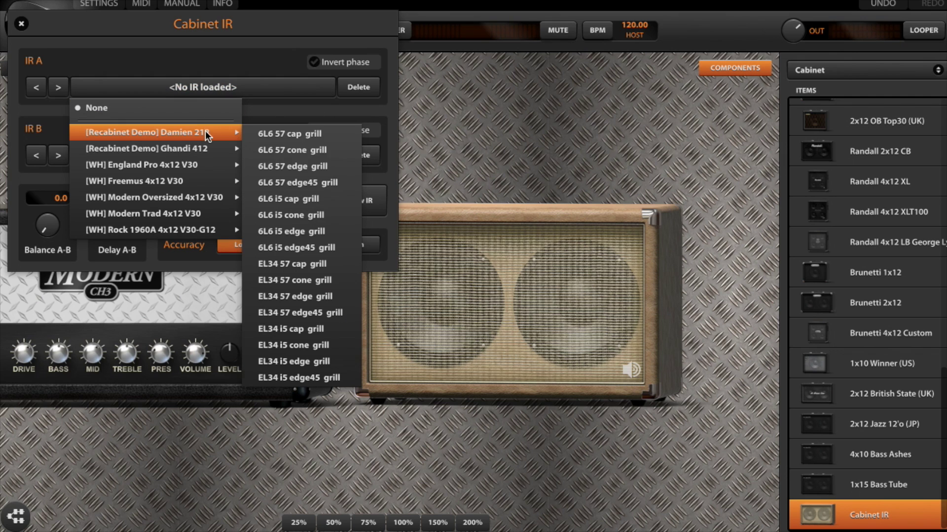
click(280, 182)
click(242, 154)
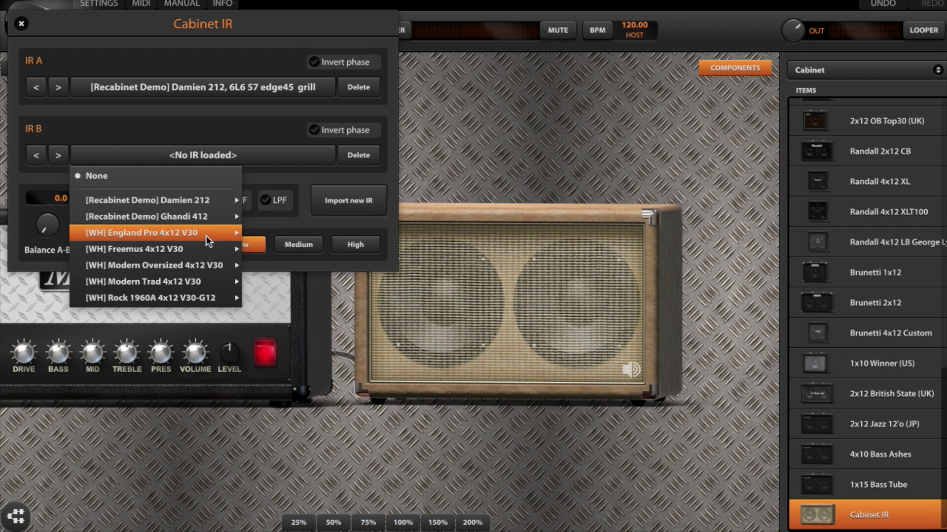